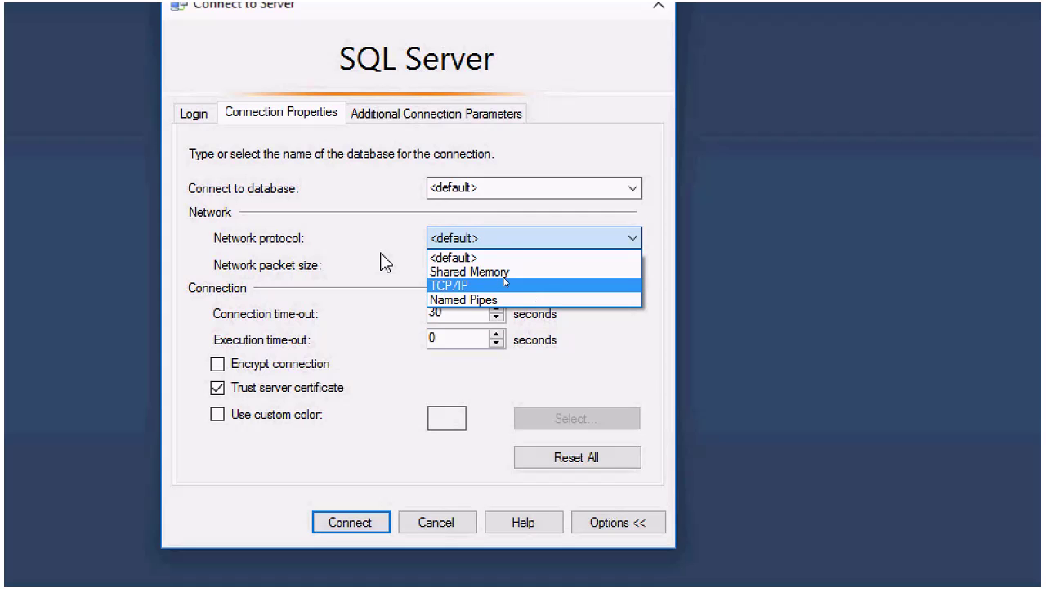
Step: Examine the network protocol and time-out settings in the connection properties against the server name in the login settings
{"action": "left_click", "coordinate": [384, 262]}
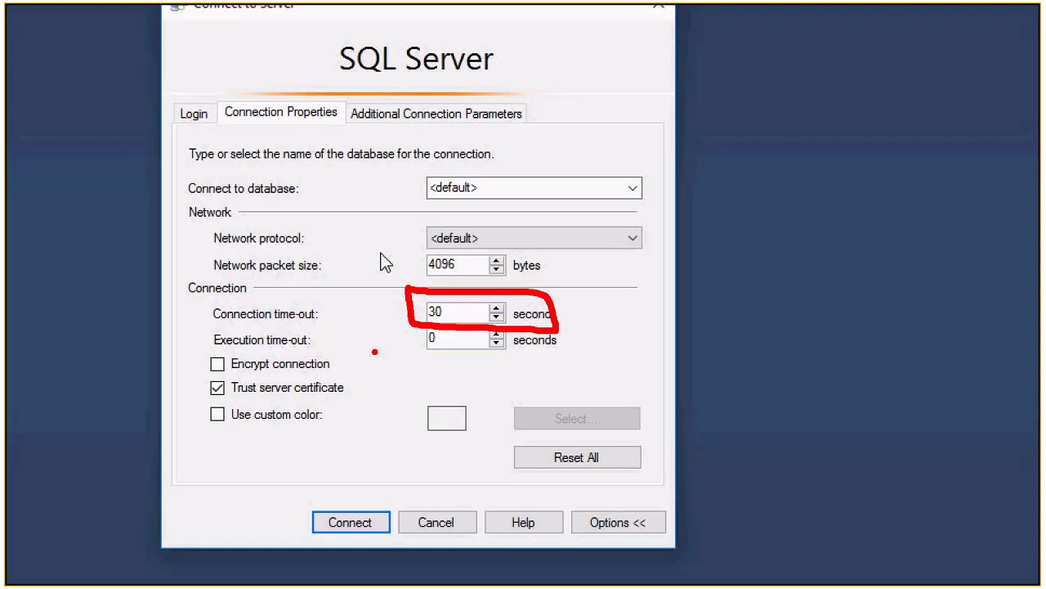
{"action": "key", "text": "Escape"}
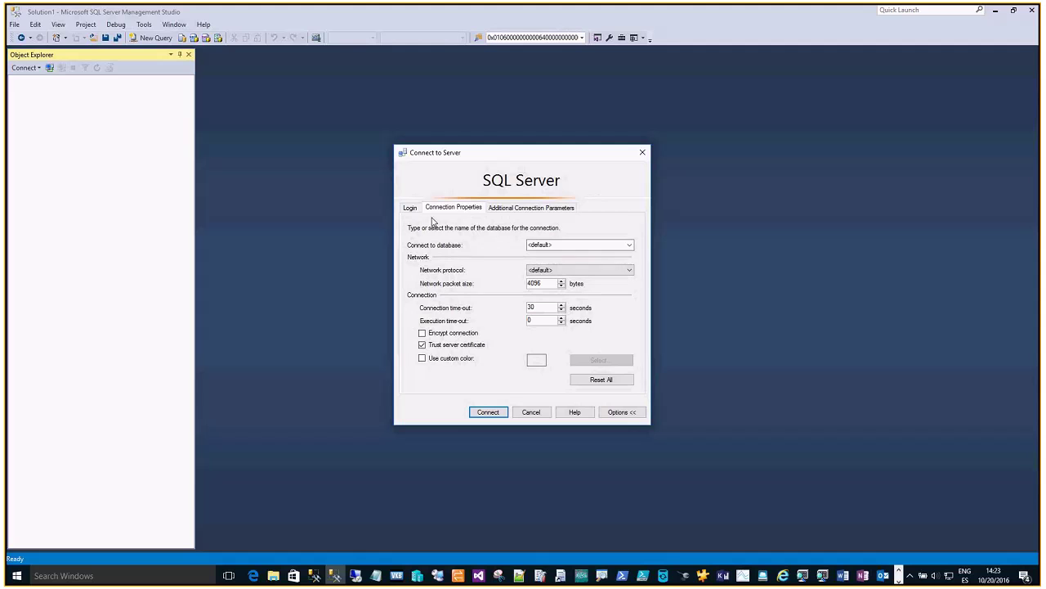
{"action": "left_click", "coordinate": [199, 113]}
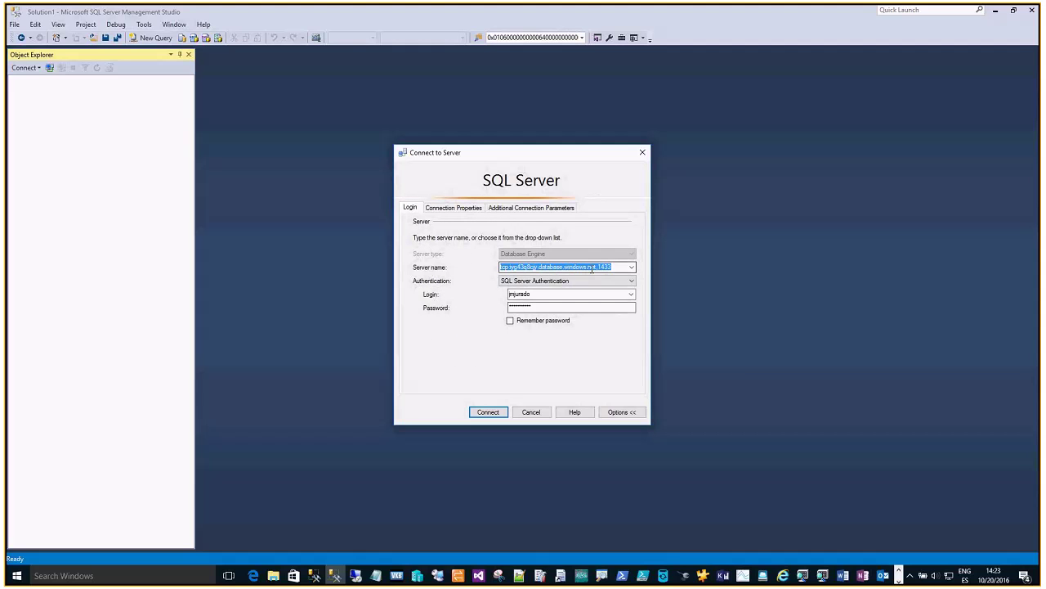
{"action": "left_click", "coordinate": [460, 210]}
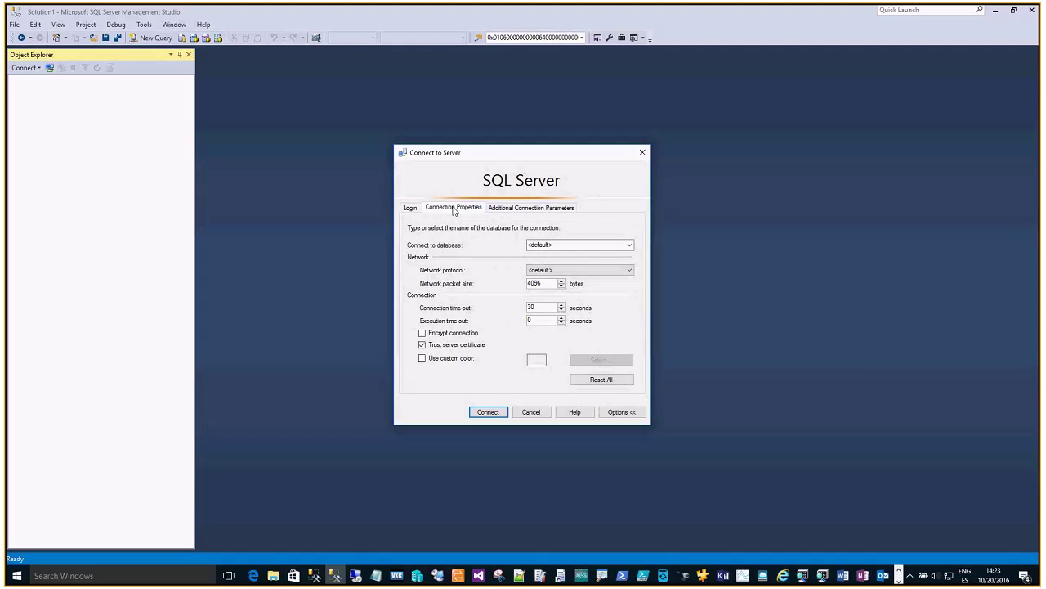
{"action": "left_click", "coordinate": [564, 274]}
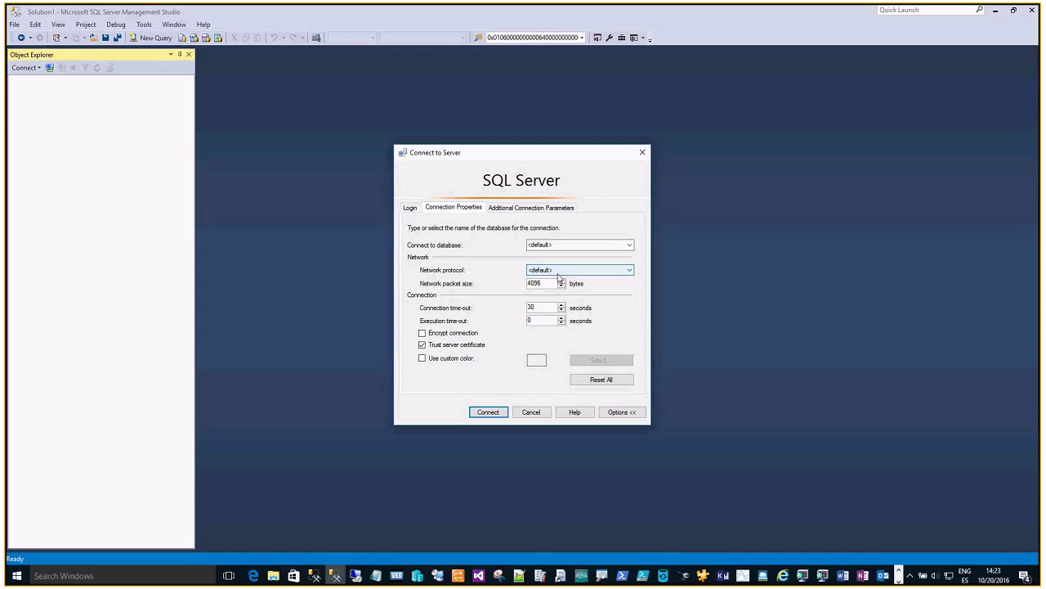
{"action": "key", "text": "ctrl+shift+Tab"}
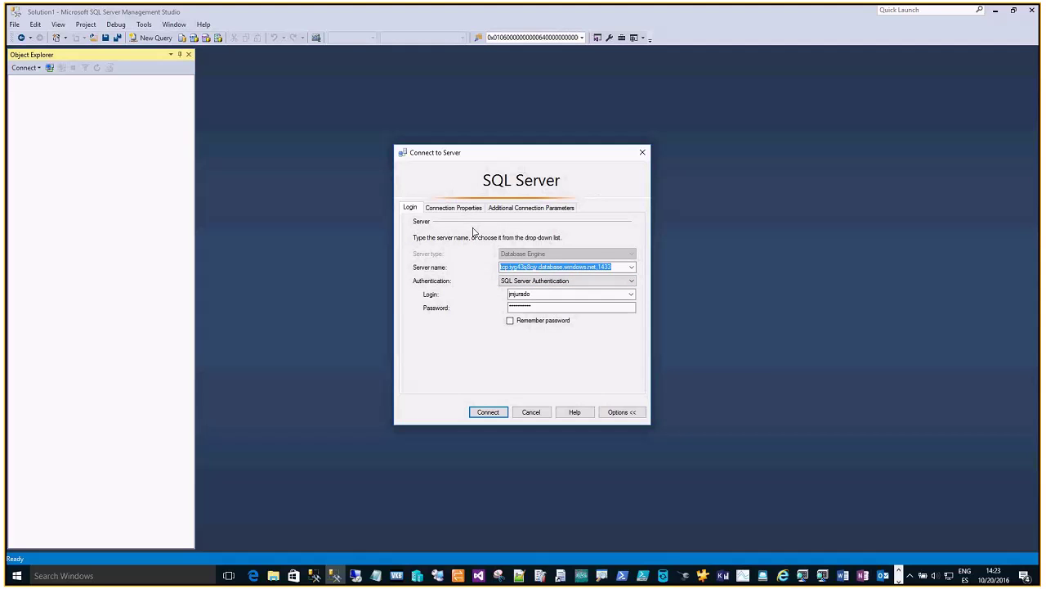
{"action": "left_click", "coordinate": [454, 207]}
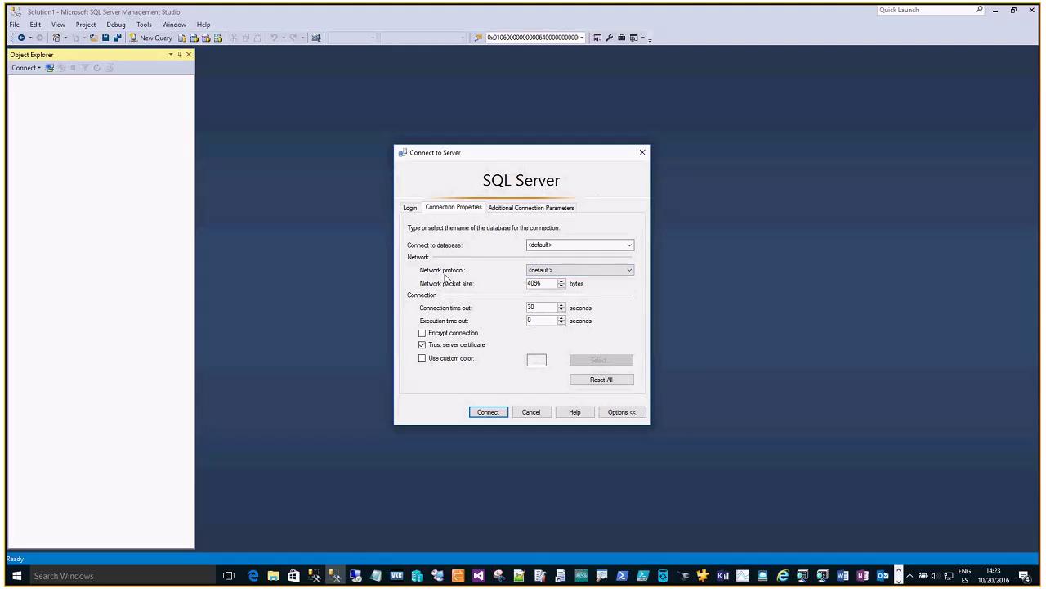
Step: Try to connect to tcp:iyg43q8cjy.database.windows.net,1433 with SQL Server Authentication and dismiss the resulting message
{"action": "left_click", "coordinate": [410, 209]}
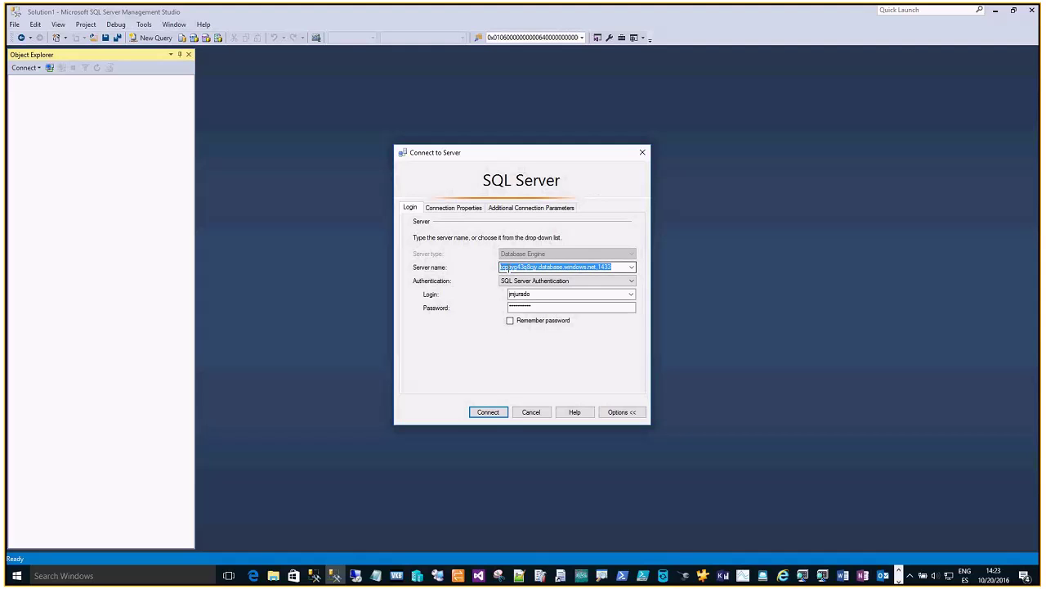
{"action": "left_click", "coordinate": [489, 412]}
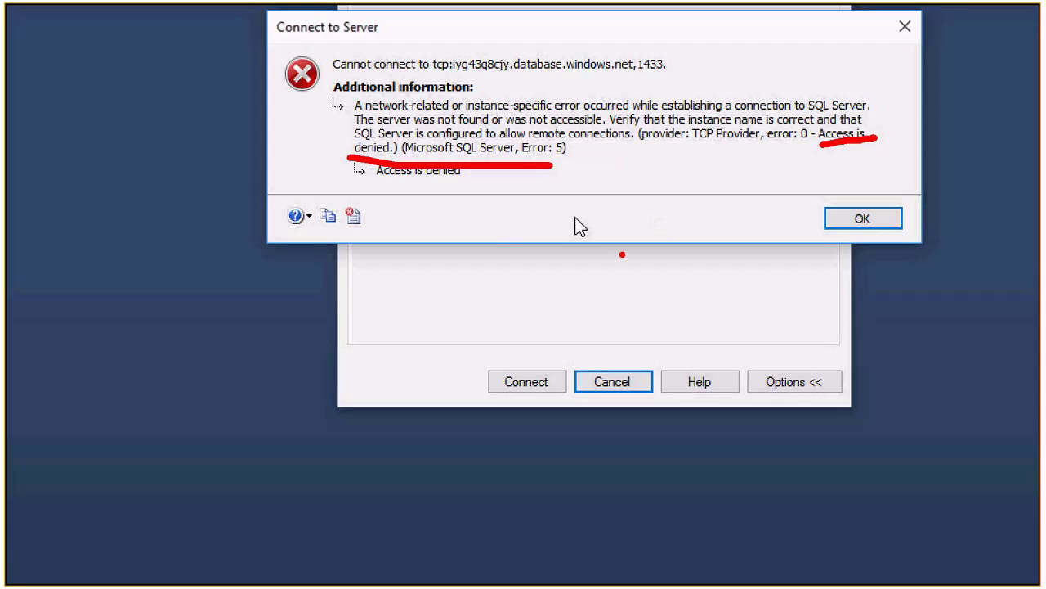
{"action": "key", "text": "Return"}
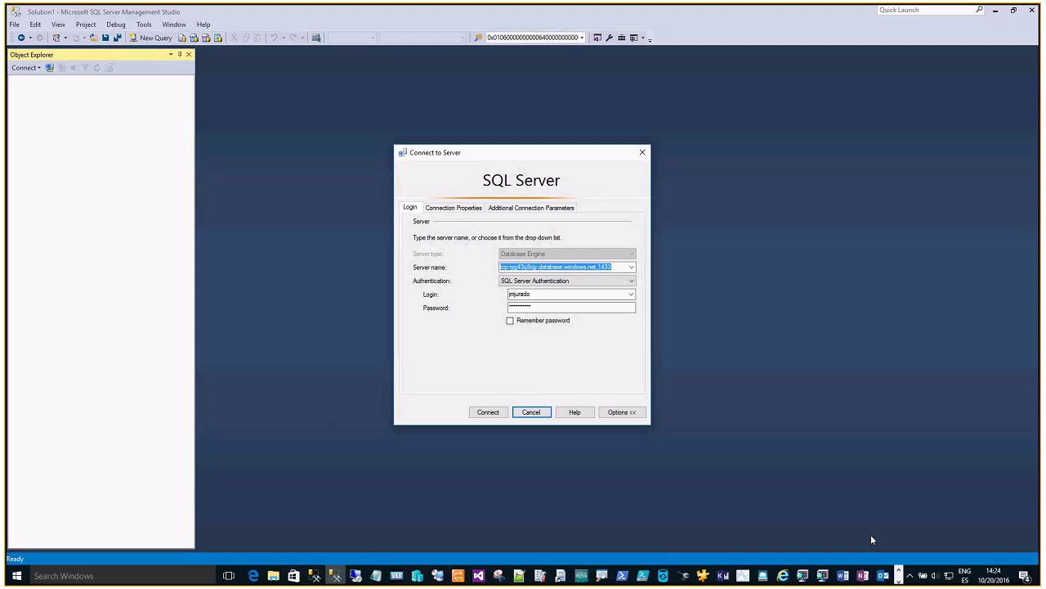
Step: Switch to Command Prompt and ping iyg43q8cjy.database.windows.net
{"action": "left_click", "coordinate": [899, 581]}
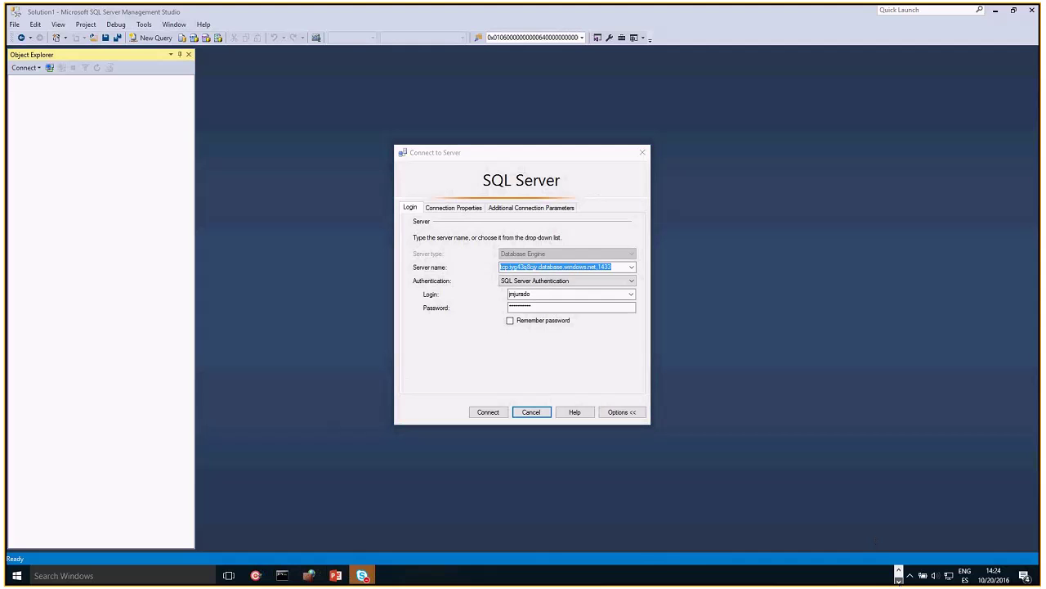
{"action": "left_click", "coordinate": [281, 576]}
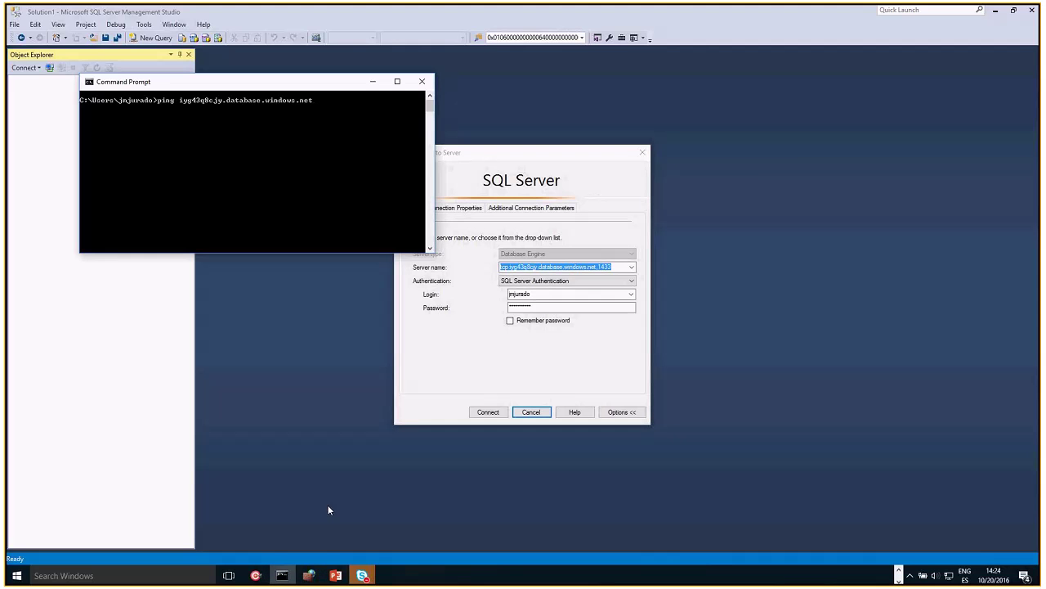
{"action": "key", "text": "Return"}
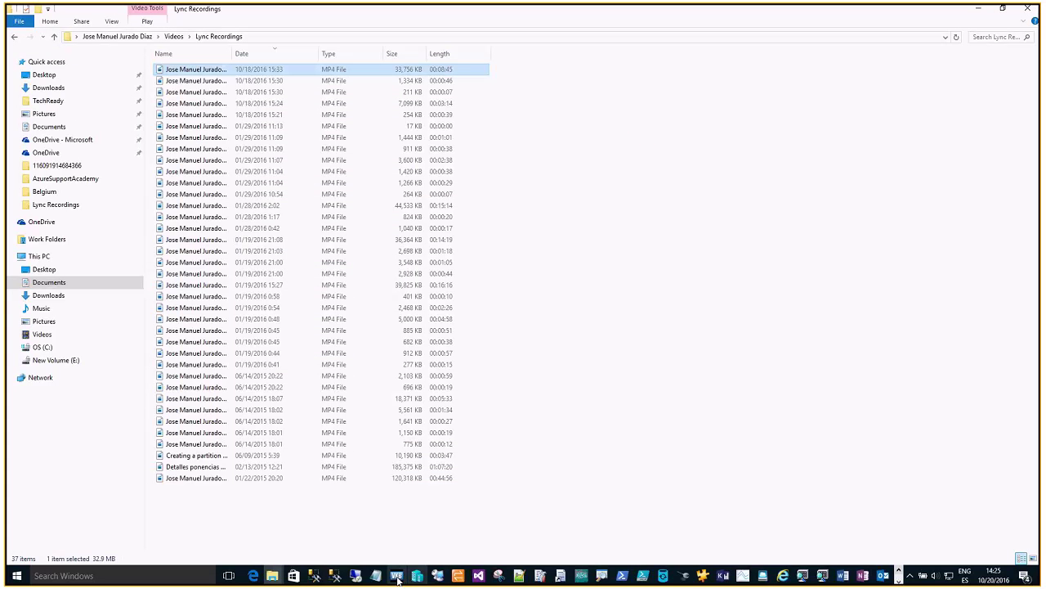
Step: Comment out the 10.10.10.10 entry for iyg43q8cjy.database.windows.net in the hosts file in Notepad and save the file
{"action": "left_click", "coordinate": [376, 576]}
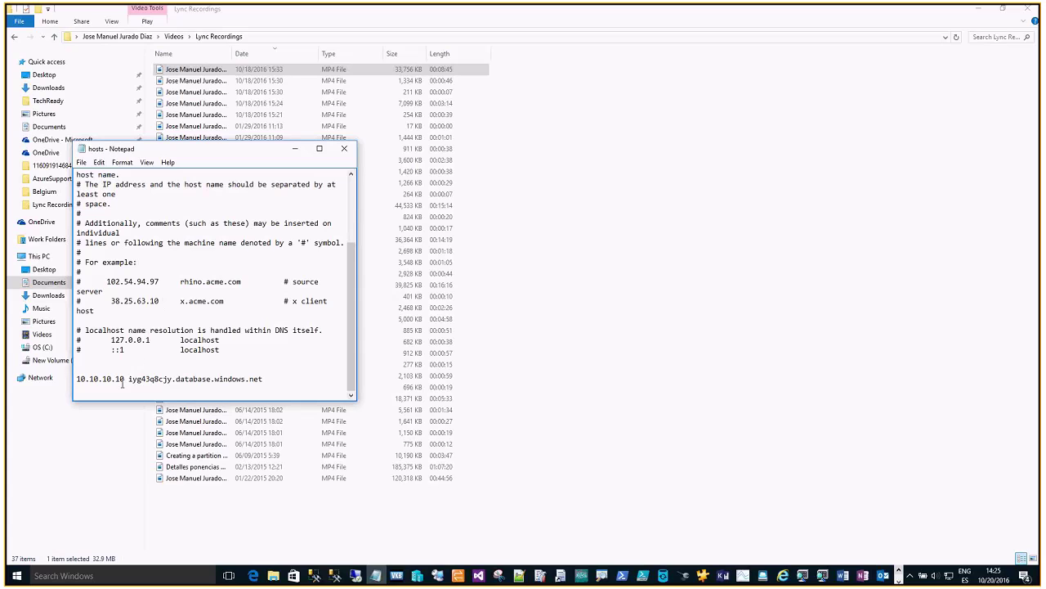
{"action": "left_click", "coordinate": [77, 378]}
{"action": "type", "text": "#"}
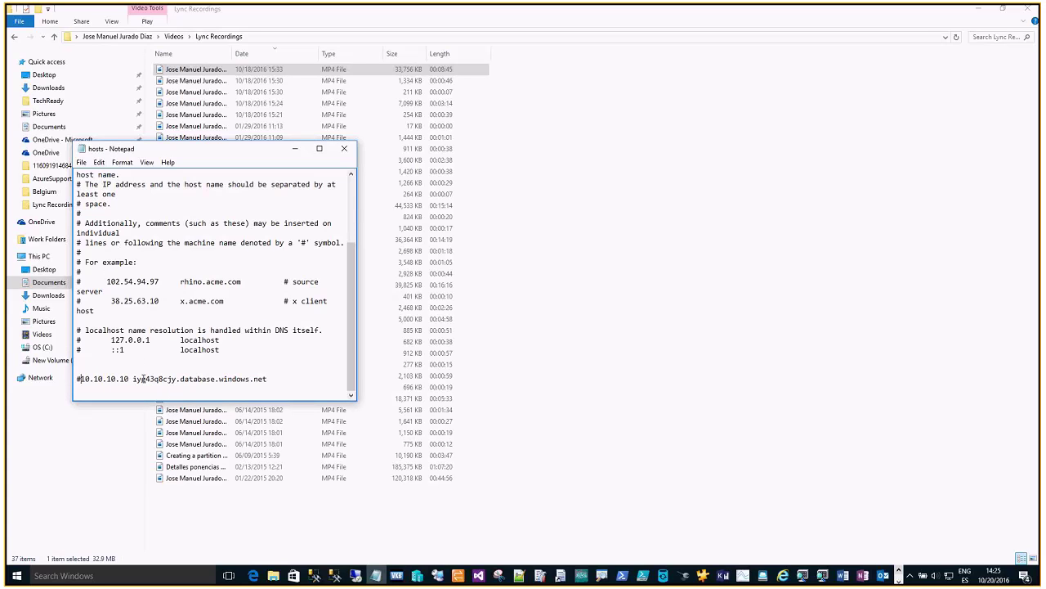
{"action": "left_click", "coordinate": [81, 162]}
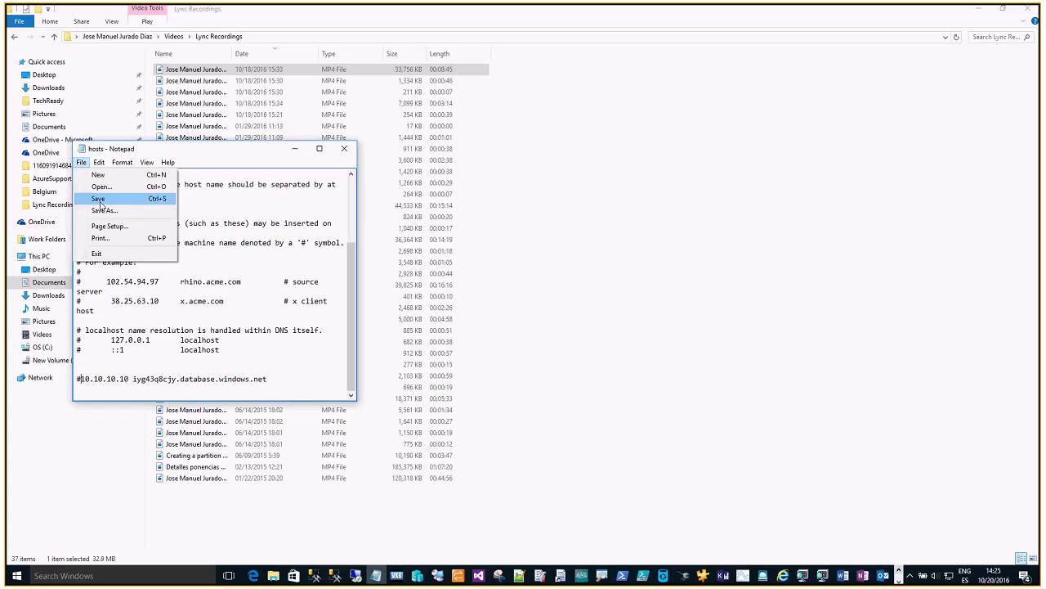
{"action": "left_click", "coordinate": [99, 201]}
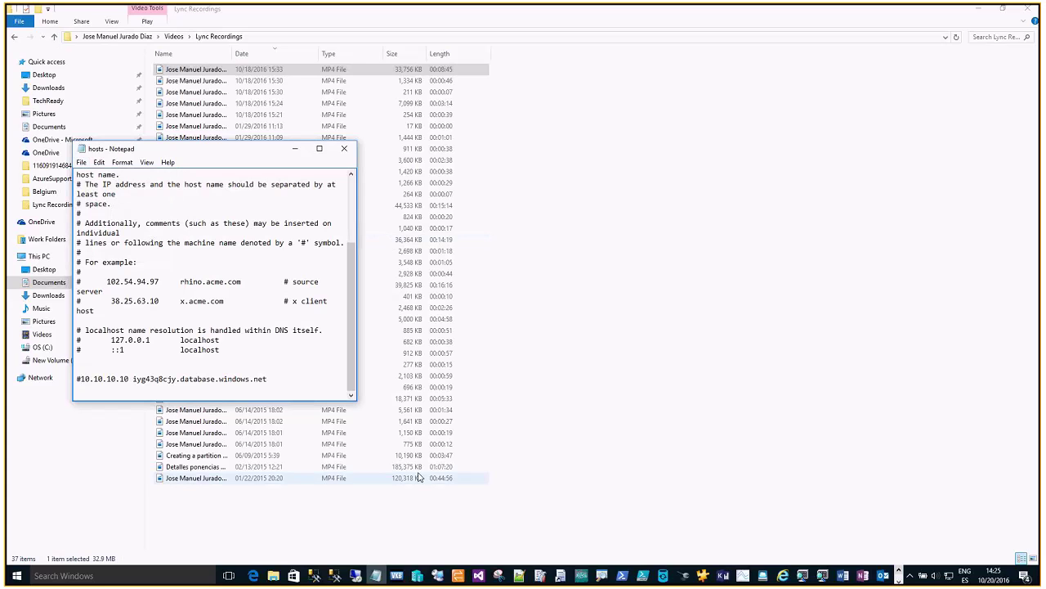
Step: Retry the connection in SQL Server Management Studio and ping iyg43q8cjy.database.windows.net again from Command Prompt
{"action": "left_click", "coordinate": [335, 576]}
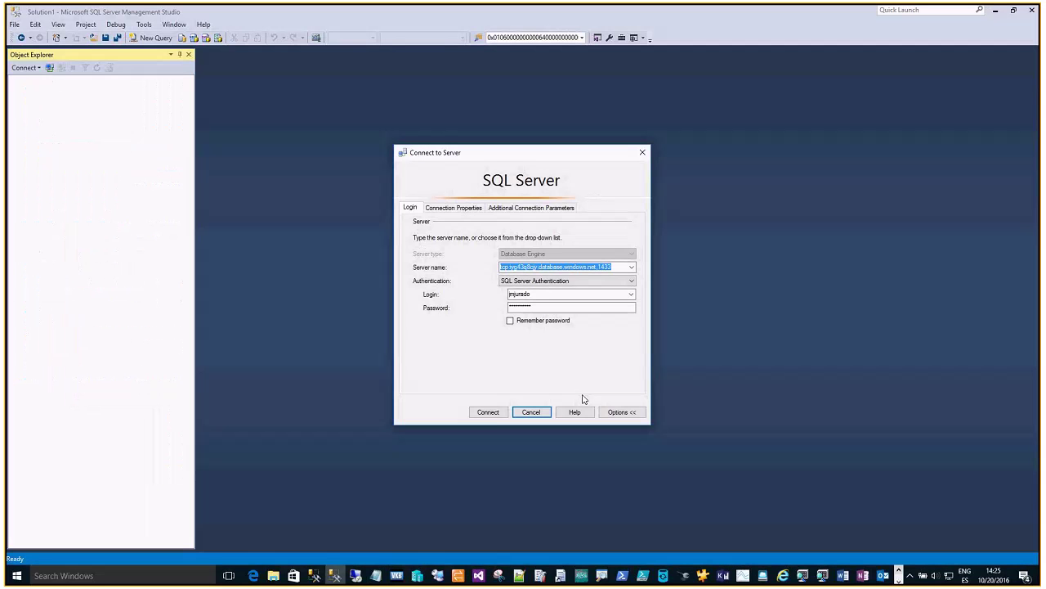
{"action": "left_click", "coordinate": [489, 413]}
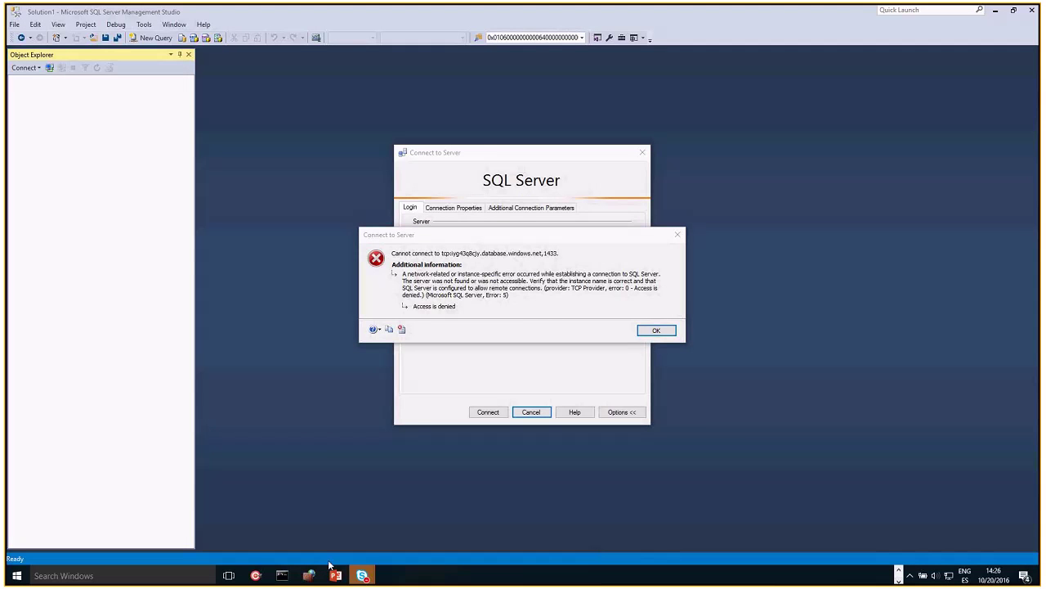
{"action": "left_click", "coordinate": [282, 575]}
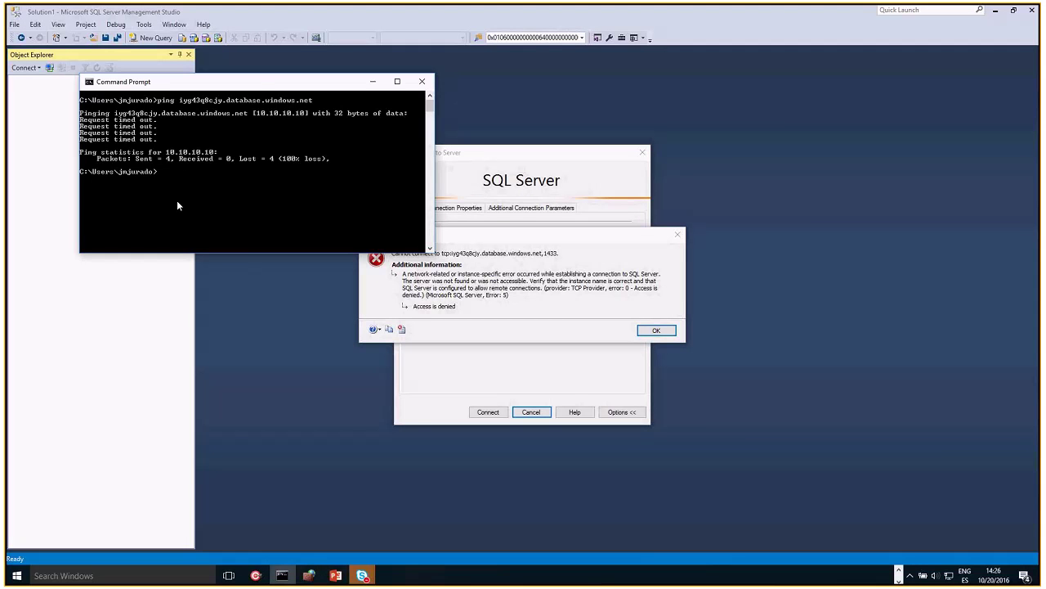
{"action": "key", "text": "Up"}
{"action": "key", "text": "Return"}
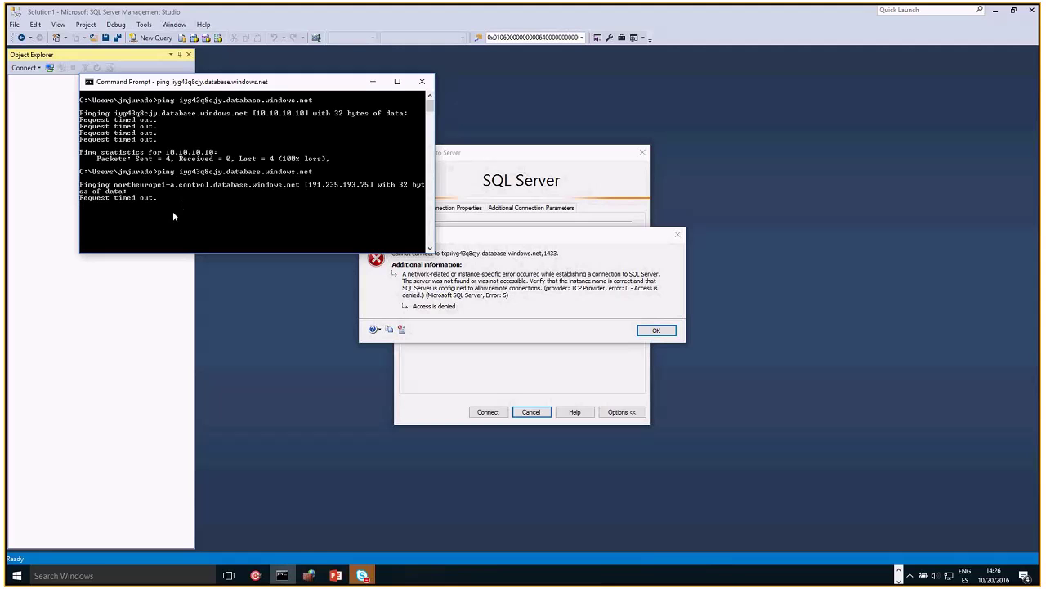
{"action": "left_click", "coordinate": [656, 331]}
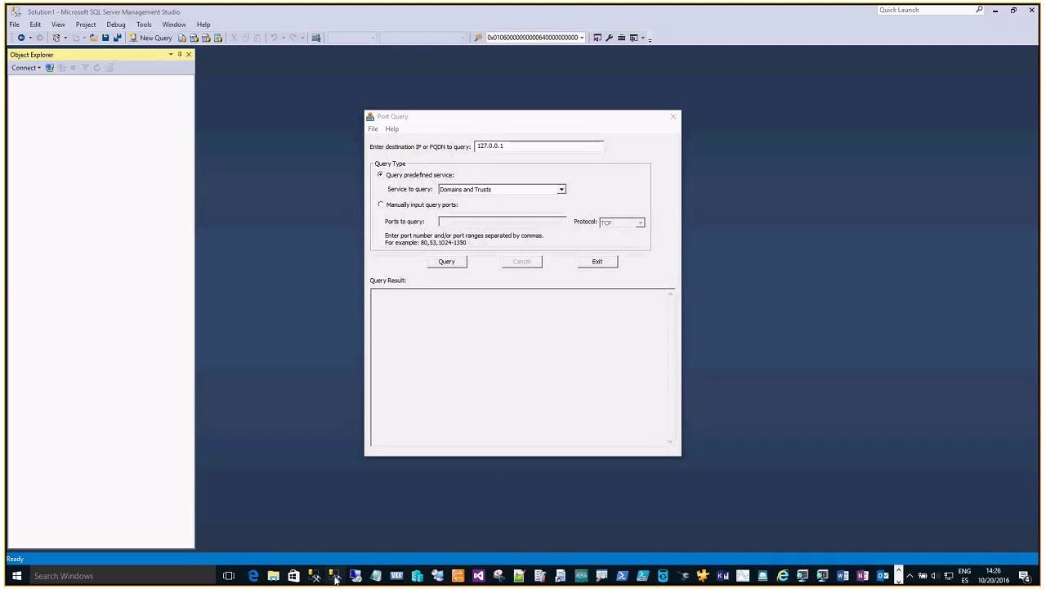
Step: Copy the server name from the login settings into Port Query's destination, trimmed to iyg43q8cjy.database.windows.net
{"action": "left_click", "coordinate": [336, 577]}
{"action": "left_click", "coordinate": [609, 266]}
{"action": "left_click_drag", "start_coordinate": [609, 267], "coordinate": [499, 267]}
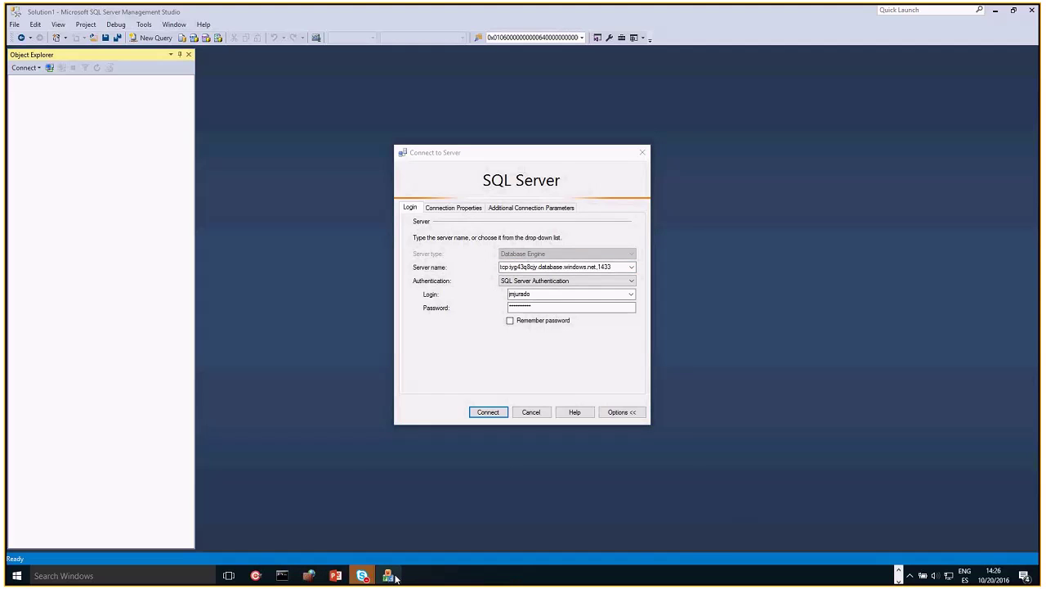
{"action": "left_click", "coordinate": [389, 575]}
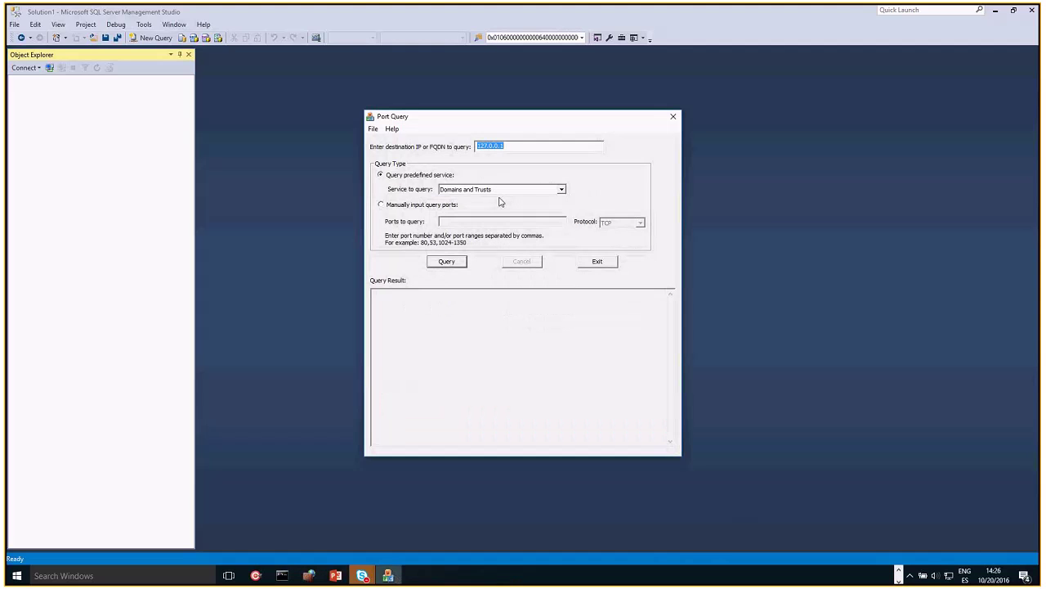
{"action": "type", "text": "tcp:xyg43q8cjy.database.windows.net,1433"}
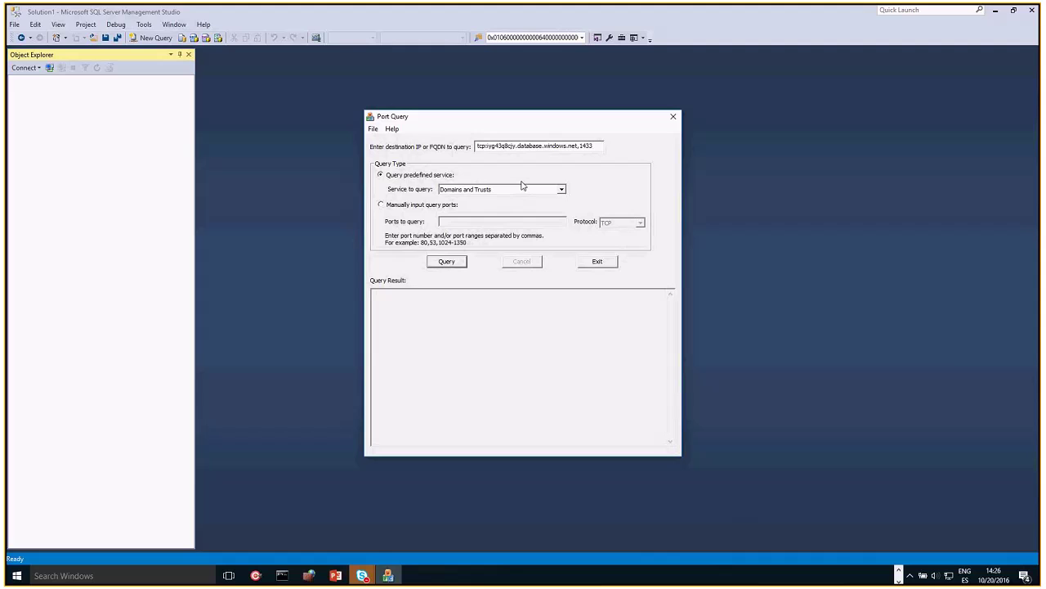
{"action": "key", "text": "Delete"}
{"action": "key", "text": "Delete"}
{"action": "key", "text": "Delete"}
{"action": "key", "text": "Delete"}
{"action": "key", "text": "End"}
{"action": "key", "text": "BackSpace"}
{"action": "key", "text": "BackSpace"}
{"action": "key", "text": "BackSpace"}
{"action": "key", "text": "BackSpace"}
{"action": "key", "text": "BackSpace"}
{"action": "key", "text": "Tab"}
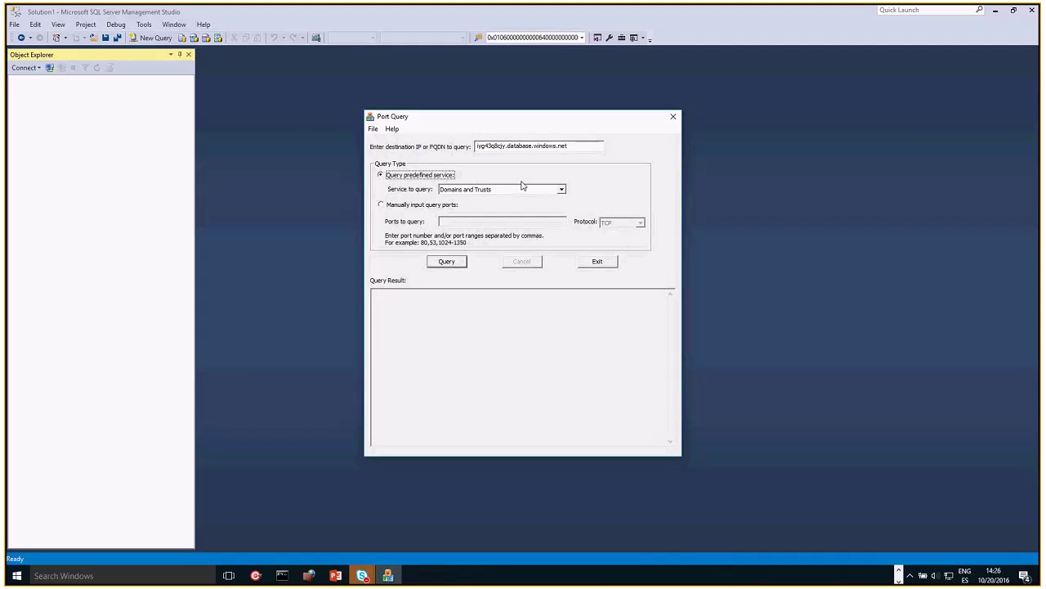
Step: Run a manual port query for TCP port 1433 on the database server
{"action": "left_click", "coordinate": [384, 205]}
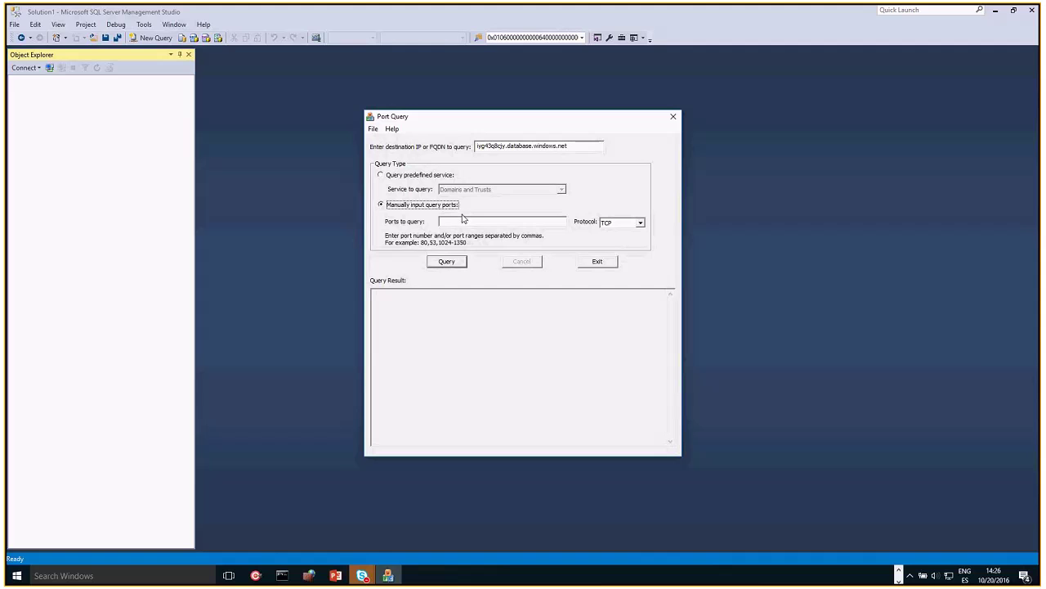
{"action": "left_click", "coordinate": [463, 219]}
{"action": "type", "text": "1433"}
{"action": "left_click", "coordinate": [447, 262]}
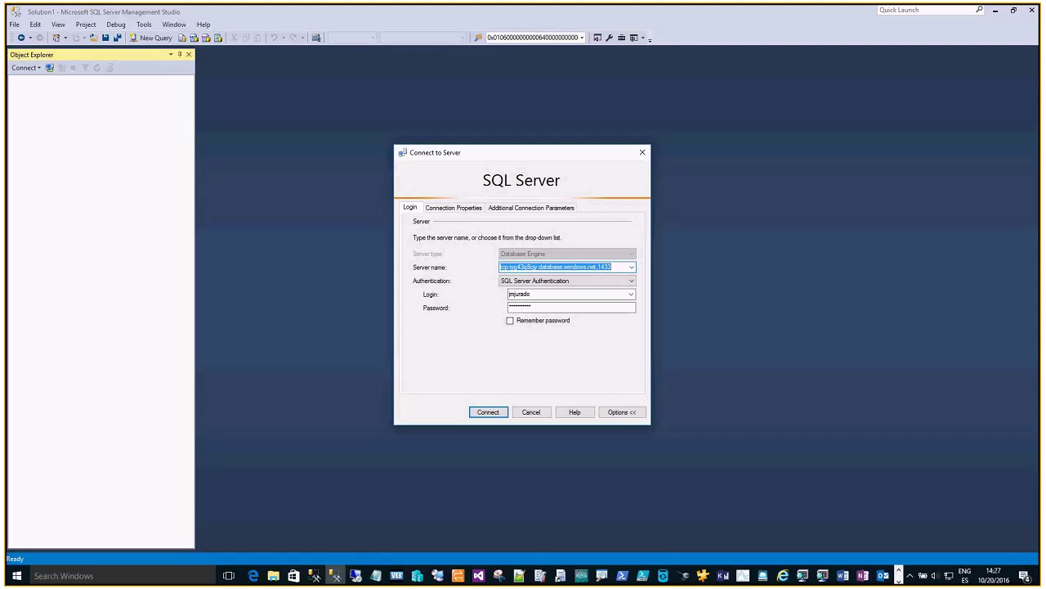
Step: Review the ports of the firewall rule named tcp, set its action to Allow the connection, and apply the change
{"action": "left_click", "coordinate": [899, 578]}
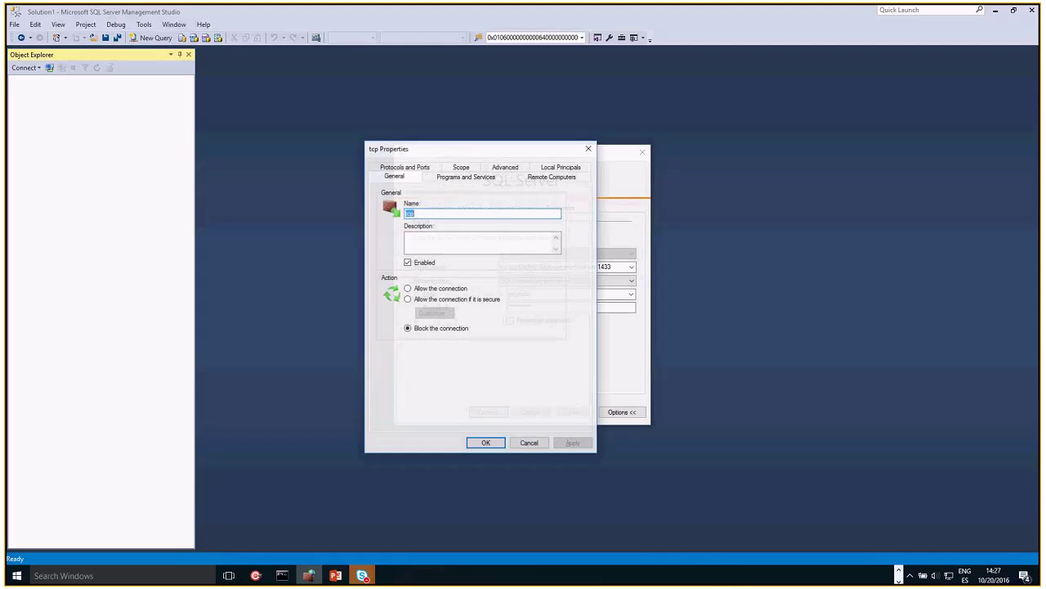
{"action": "left_click", "coordinate": [405, 168]}
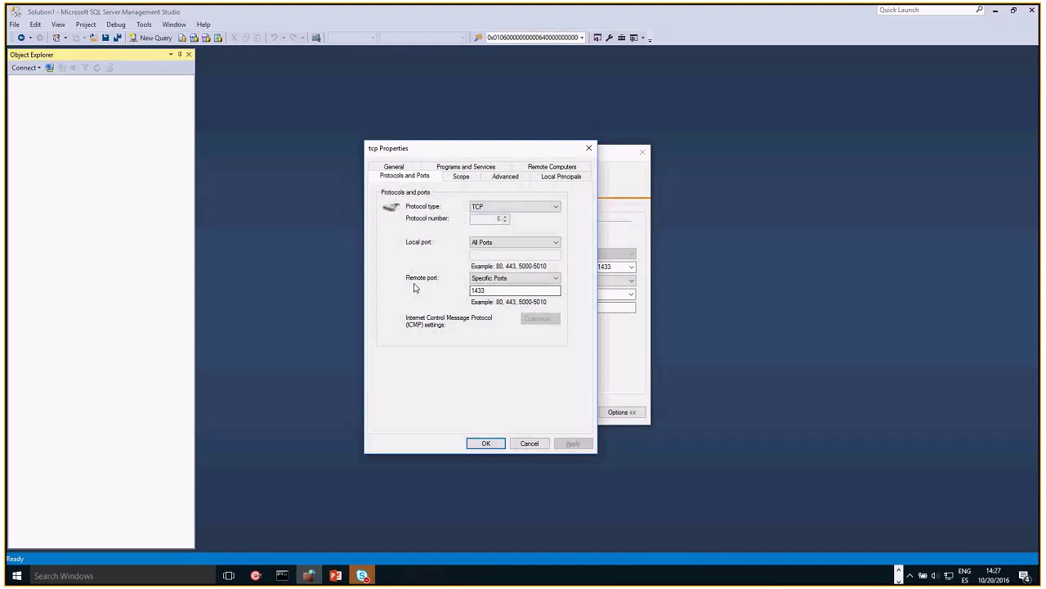
{"action": "left_click", "coordinate": [394, 167]}
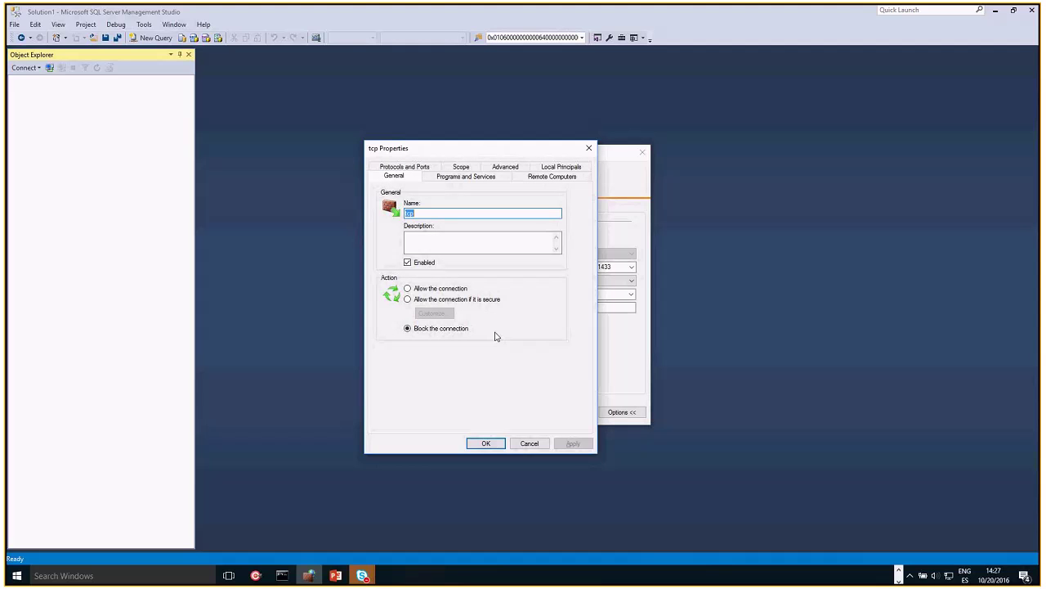
{"action": "left_click", "coordinate": [415, 291]}
{"action": "left_click", "coordinate": [573, 443]}
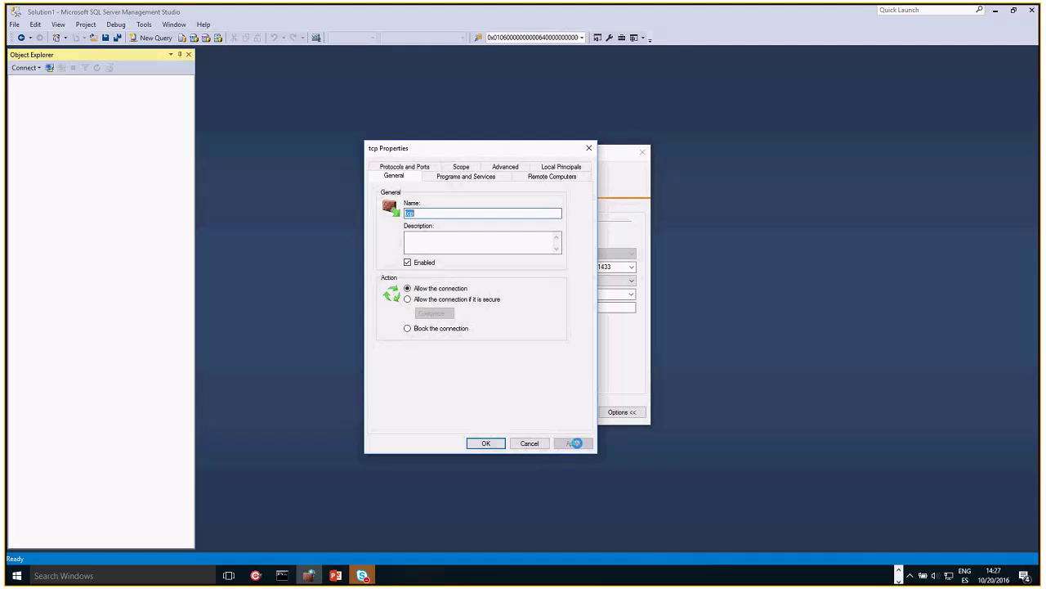
{"action": "left_click", "coordinate": [486, 443]}
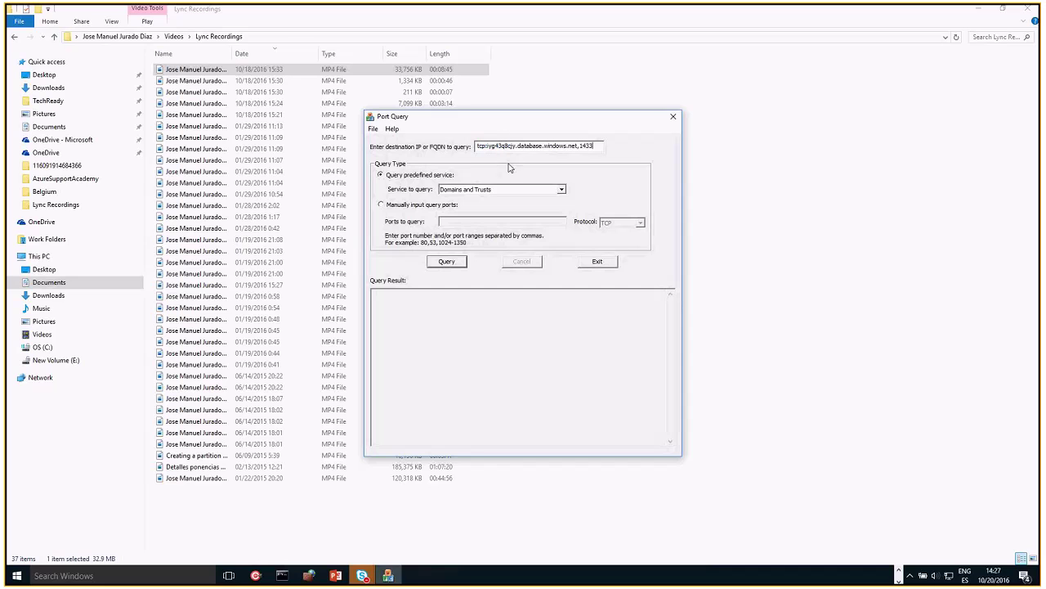
Step: Trim the tcp: prefix and ,1433 suffix from Port Query's destination, leaving iyg43q8cjy.database.windows.net
{"action": "key", "text": "Home"}
{"action": "key", "text": "Delete"}
{"action": "key", "text": "Delete"}
{"action": "key", "text": "Delete"}
{"action": "key", "text": "Delete"}
{"action": "key", "text": "BackSpace"}
{"action": "key", "text": "BackSpace"}
{"action": "key", "text": "BackSpace"}
{"action": "key", "text": "BackSpace"}
{"action": "key", "text": "BackSpace"}
Step: Repeat the manual query of TCP port 1433 with the firewall rule allowing the connection
{"action": "left_click", "coordinate": [479, 209]}
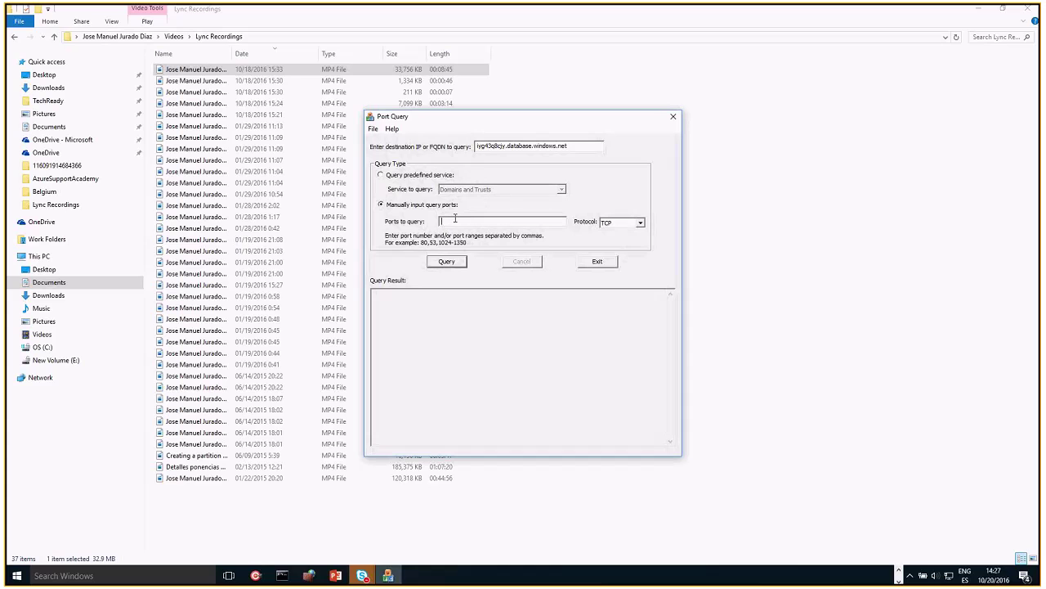
{"action": "type", "text": "1433"}
{"action": "left_click", "coordinate": [448, 261]}
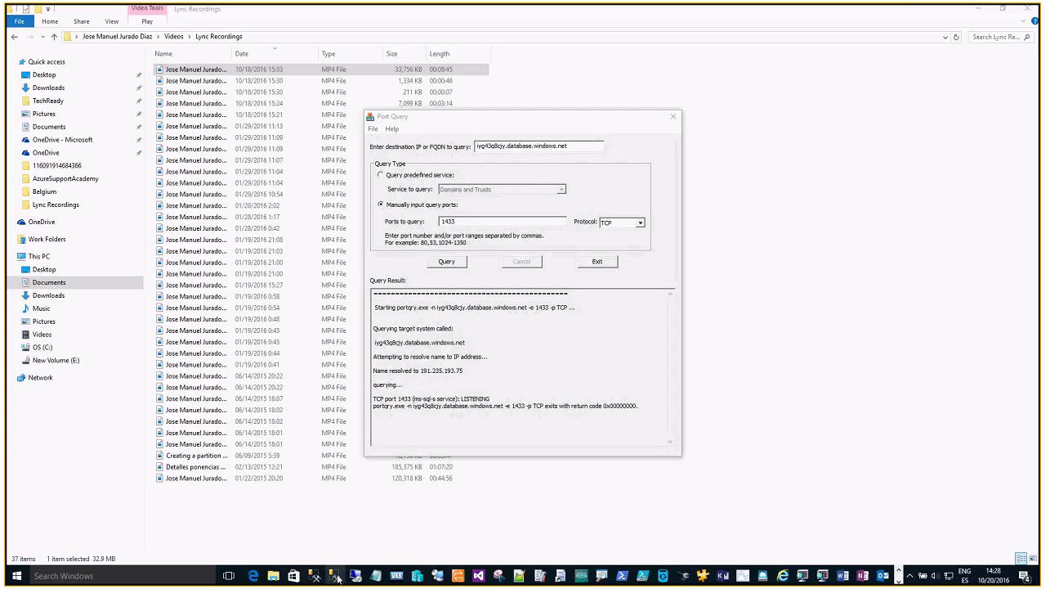
Step: Switch to SQL Server Management Studio and connect to tcp:iyg43q8cjy.database.windows.net,1433 with SQL Server Authentication, re-entering the login password
{"action": "left_click", "coordinate": [336, 575]}
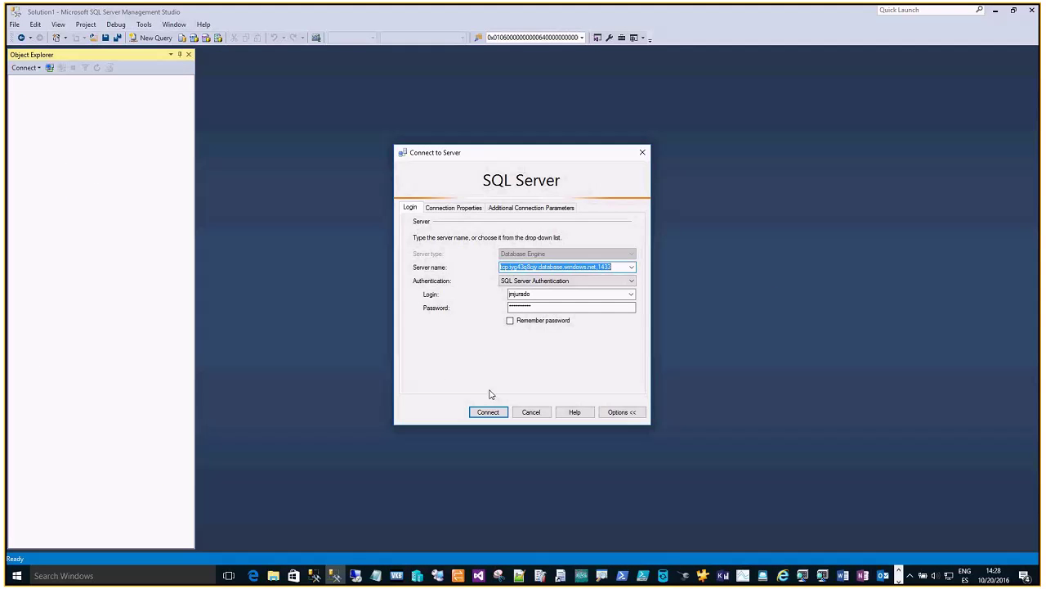
{"action": "left_click", "coordinate": [488, 415]}
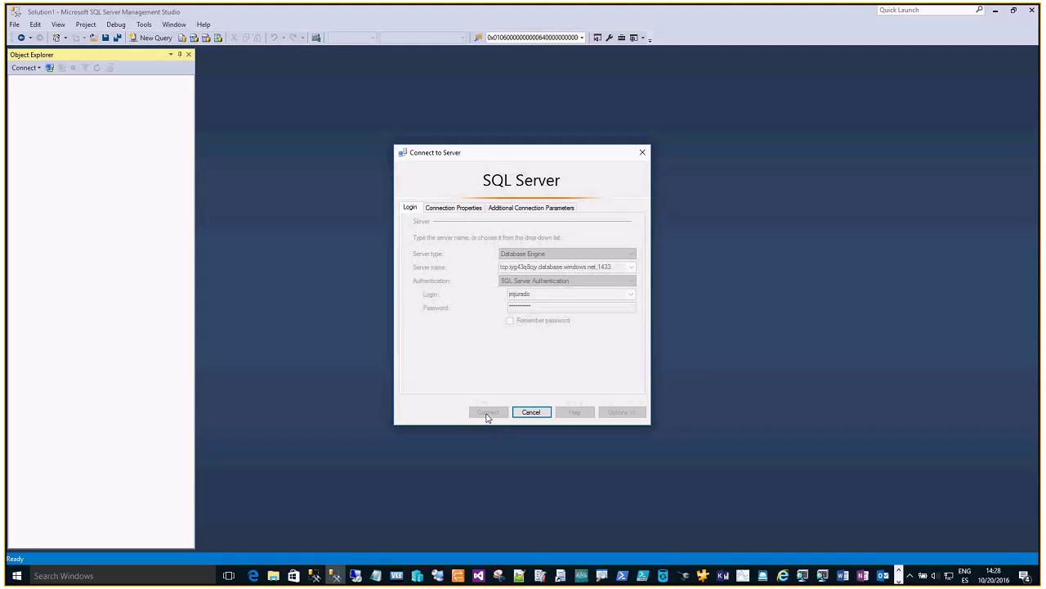
{"action": "left_click", "coordinate": [661, 311]}
{"action": "left_click_drag", "start_coordinate": [540, 311], "coordinate": [499, 307]}
{"action": "type", "text": "*********"}
{"action": "left_click", "coordinate": [487, 412]}
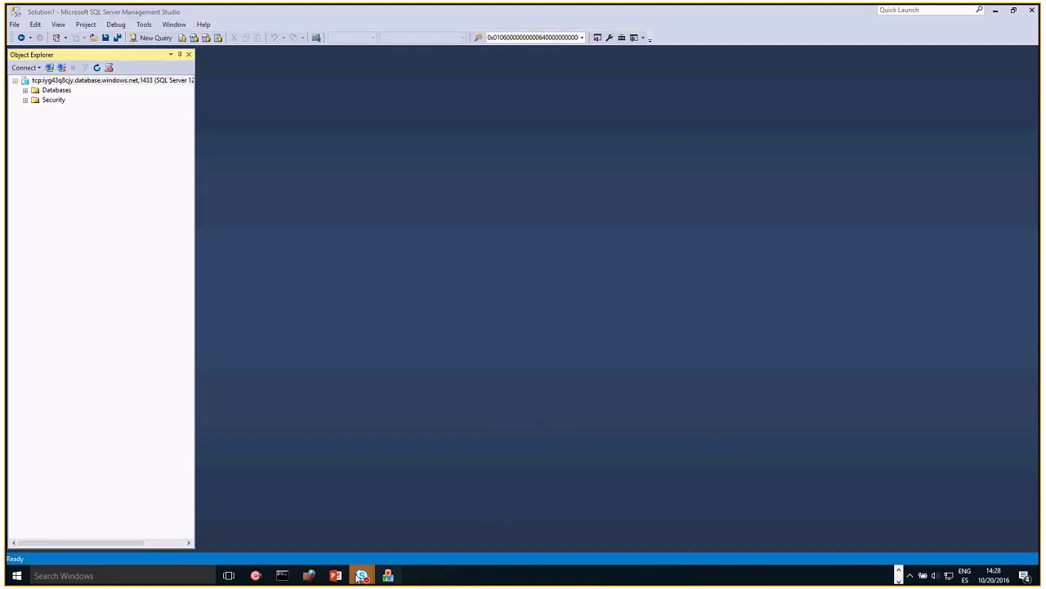
Step: Switch to the PowerPoint presentation, start the slide show from the DEMO slide and advance to the Q&A slide
{"action": "left_click", "coordinate": [336, 577]}
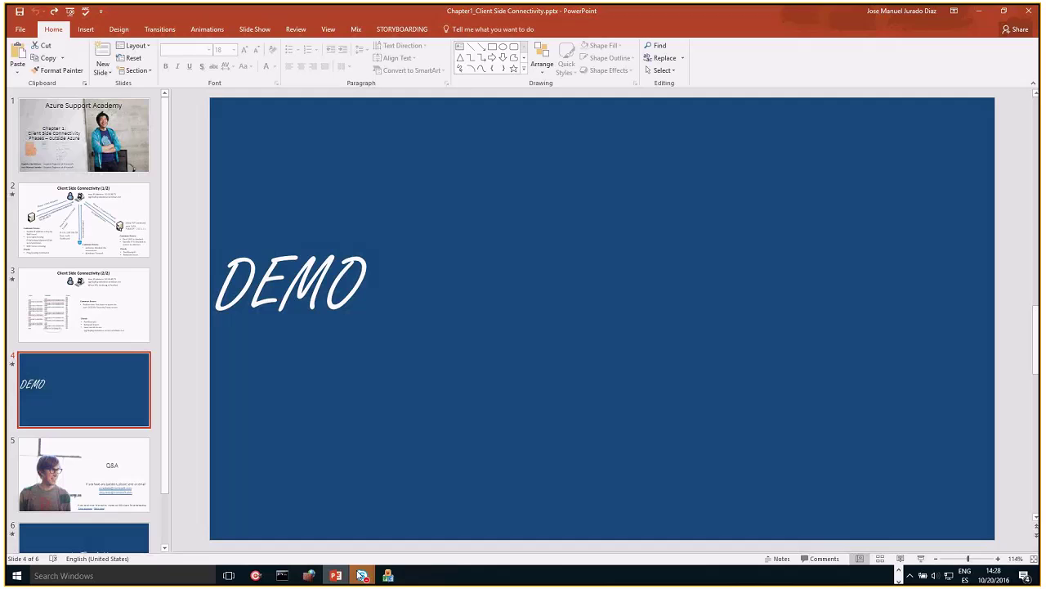
{"action": "left_click", "coordinate": [921, 559]}
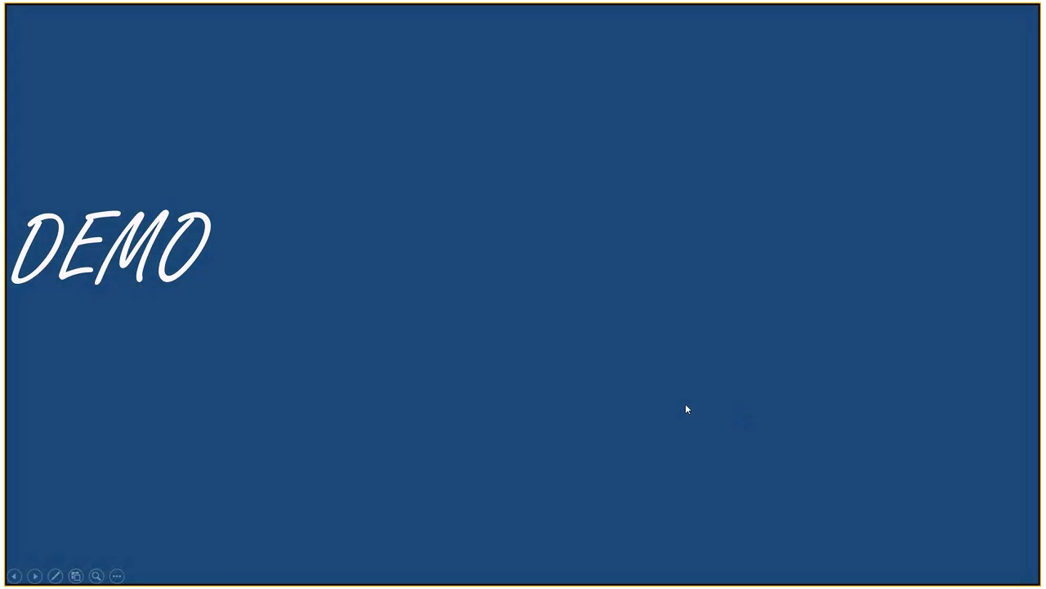
{"action": "left_click", "coordinate": [686, 408]}
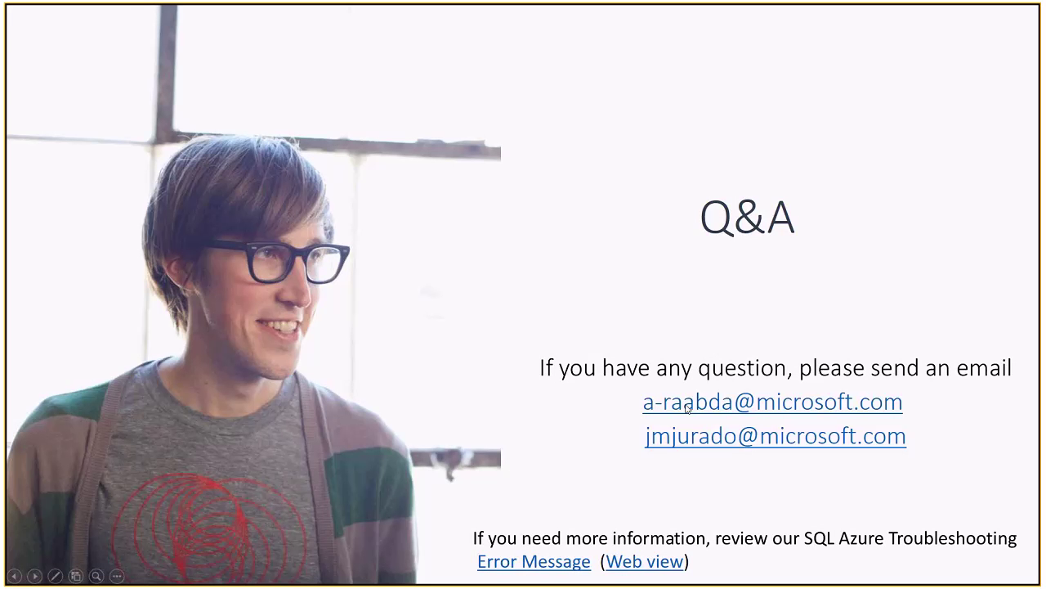